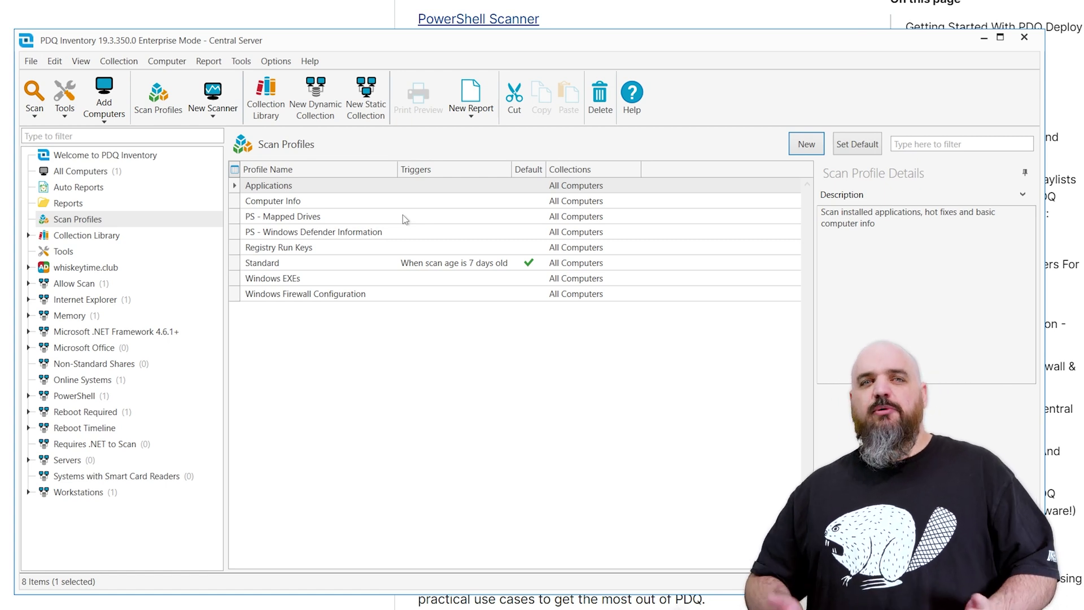
- Create a new scan profile named Demo, keeping Scan User as the scan-as account
{"action": "left_click", "coordinate": [83, 225]}
{"action": "left_click", "coordinate": [794, 147]}
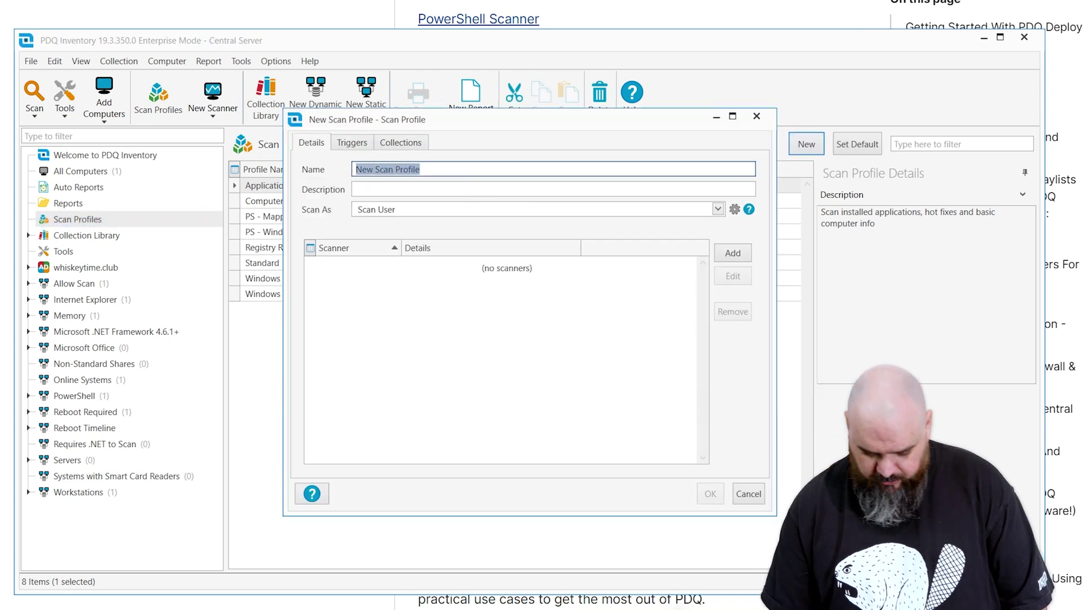
{"action": "type", "text": "Demo"}
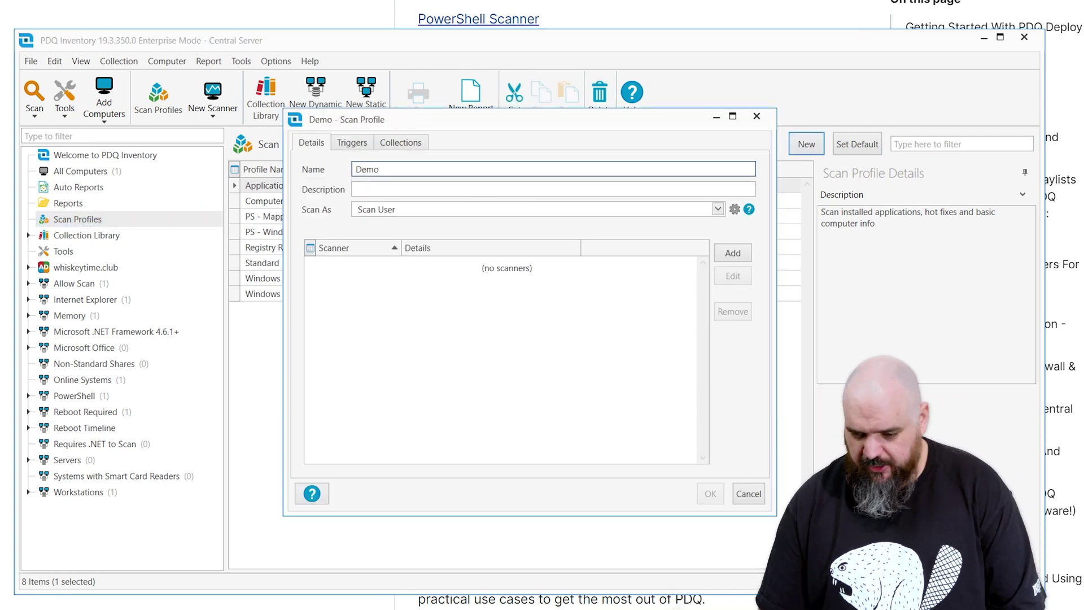
{"action": "left_click", "coordinate": [593, 210]}
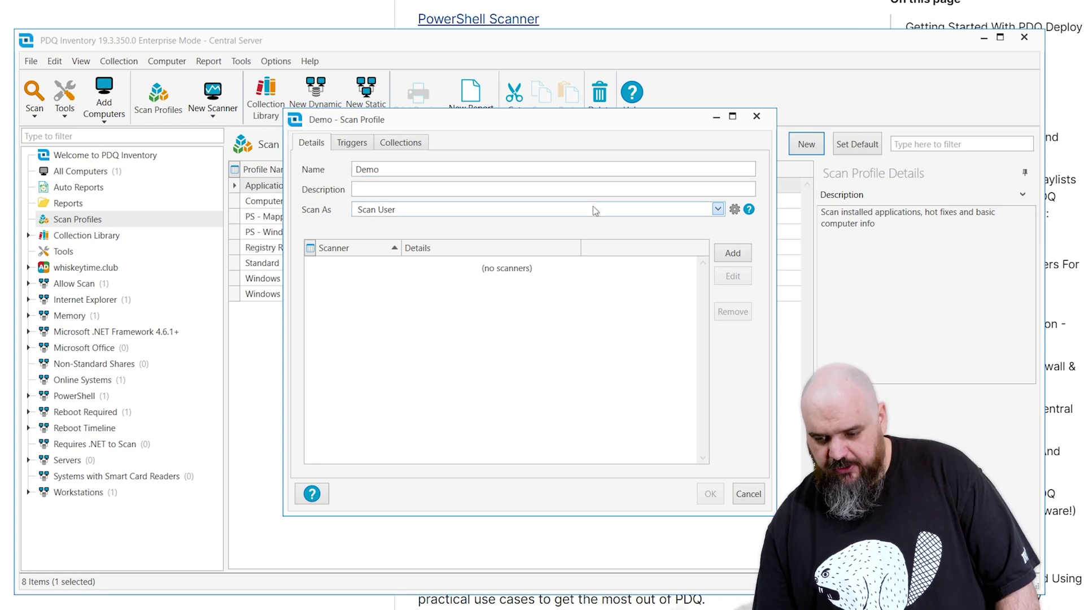
{"action": "left_click", "coordinate": [589, 209]}
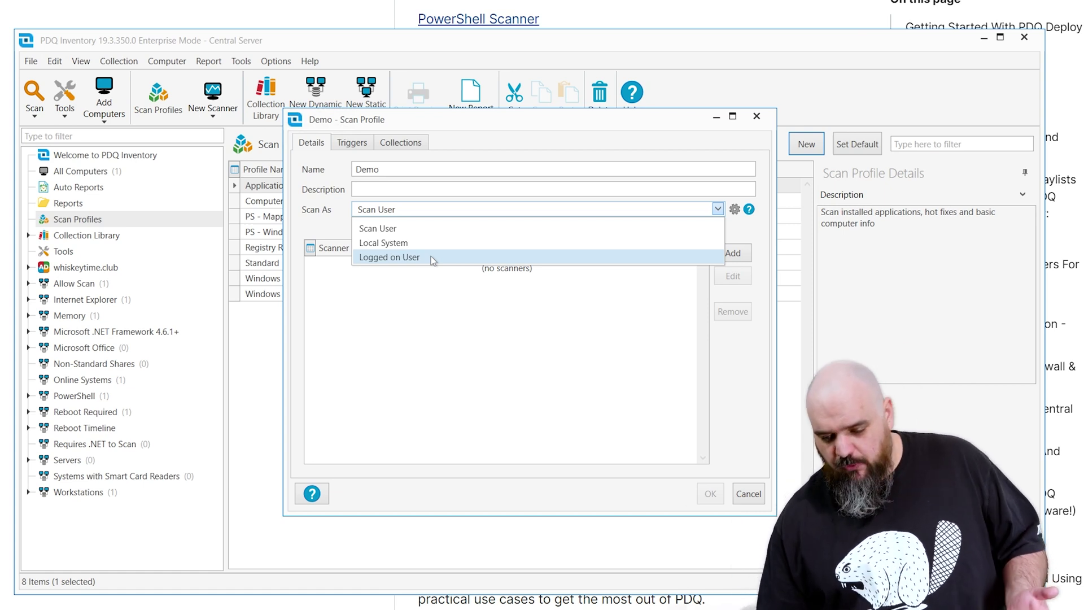
{"action": "left_click", "coordinate": [425, 234]}
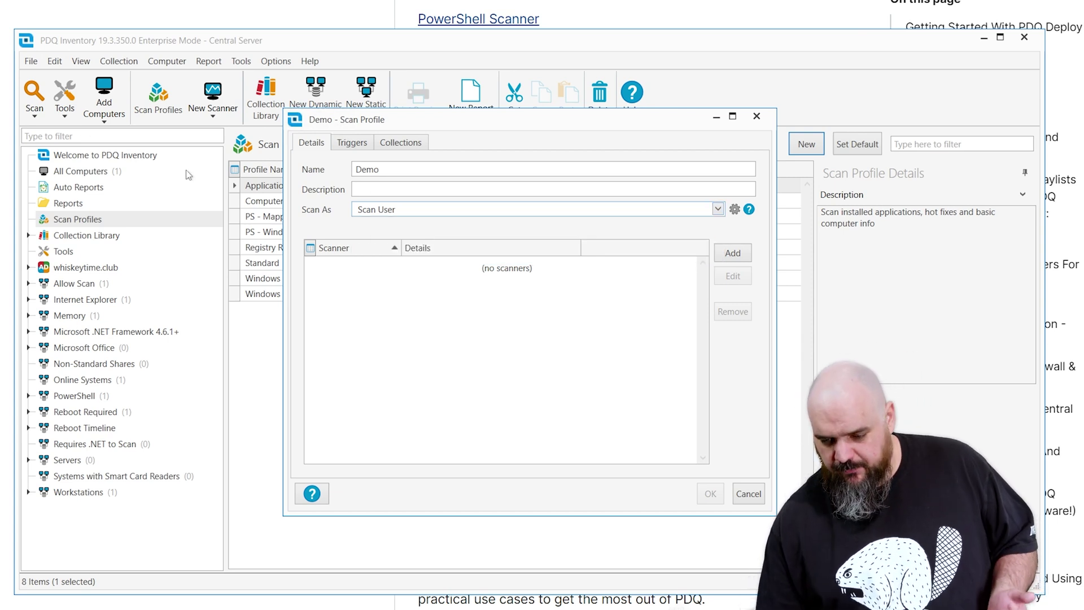
- Check the Demo profile's empty trigger settings, then move on to its linked collections
{"action": "left_click", "coordinate": [363, 147]}
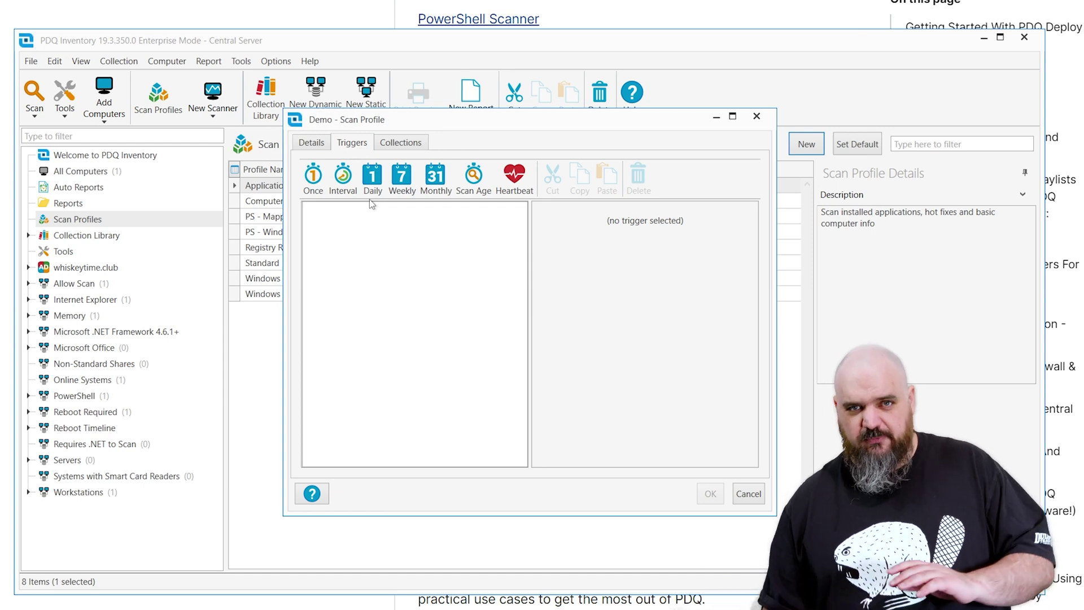
{"action": "left_click", "coordinate": [405, 148]}
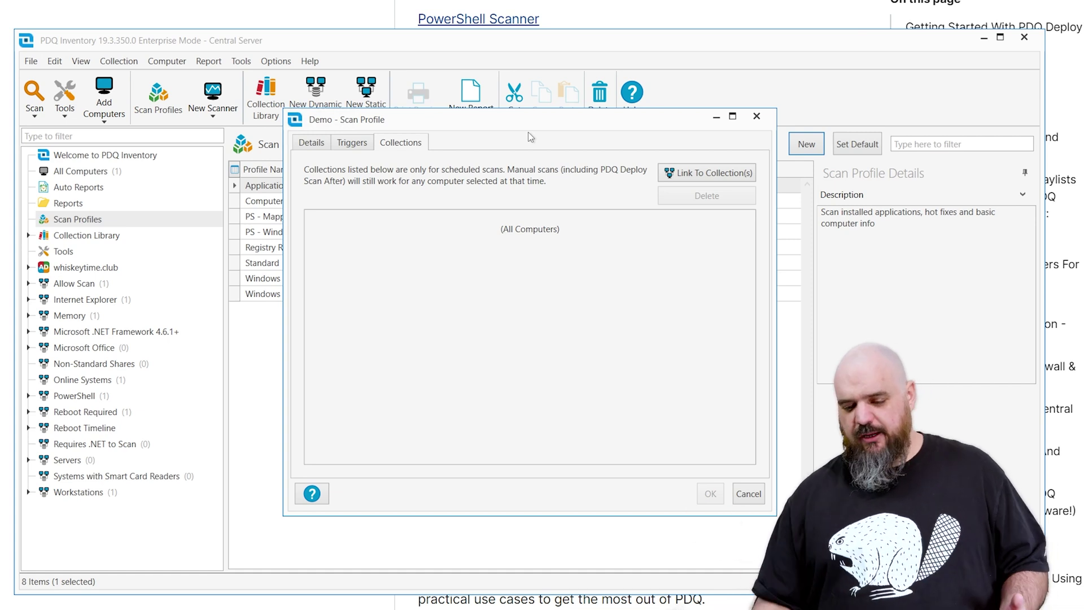
- Return to the Demo profile's details page with its still-empty scanner list
{"action": "left_click", "coordinate": [298, 146]}
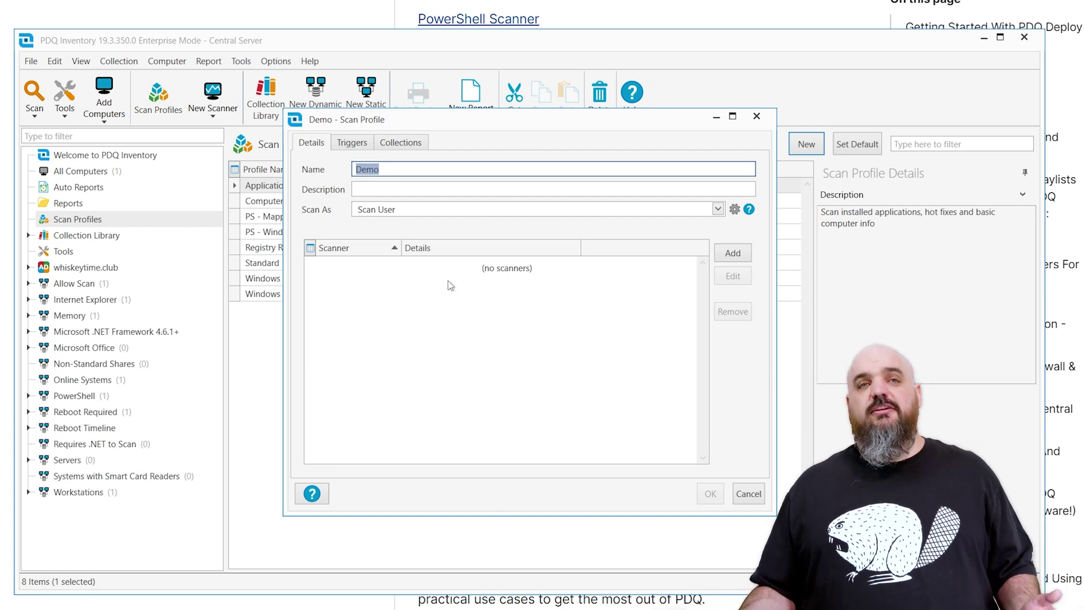
- Add Active Directory, Applications, Computer Details and Environment Variables scanners to the Demo profile
{"action": "left_click", "coordinate": [719, 254]}
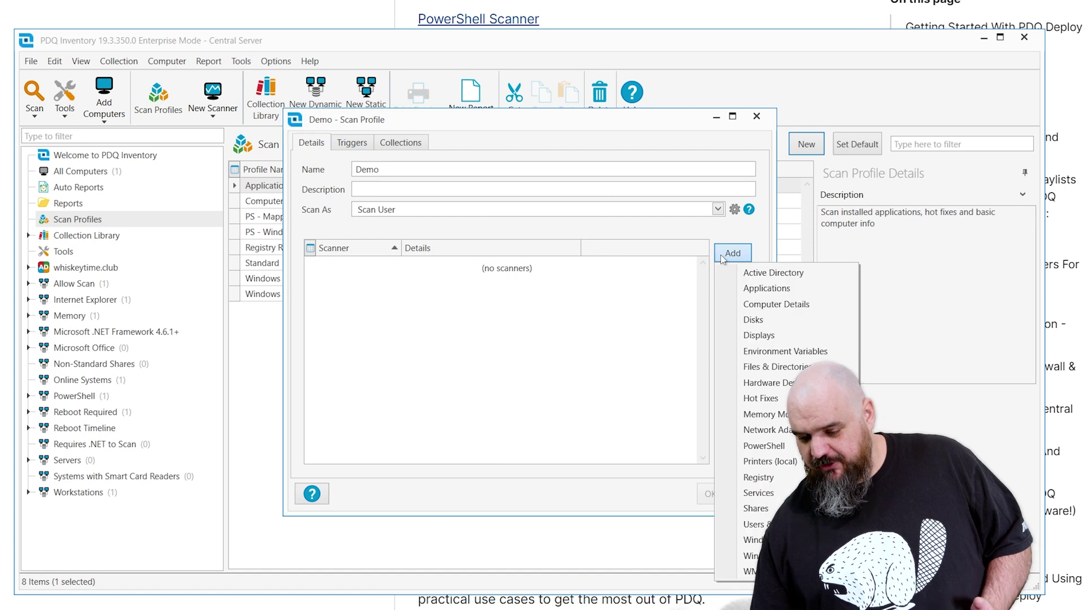
{"action": "left_click", "coordinate": [743, 273]}
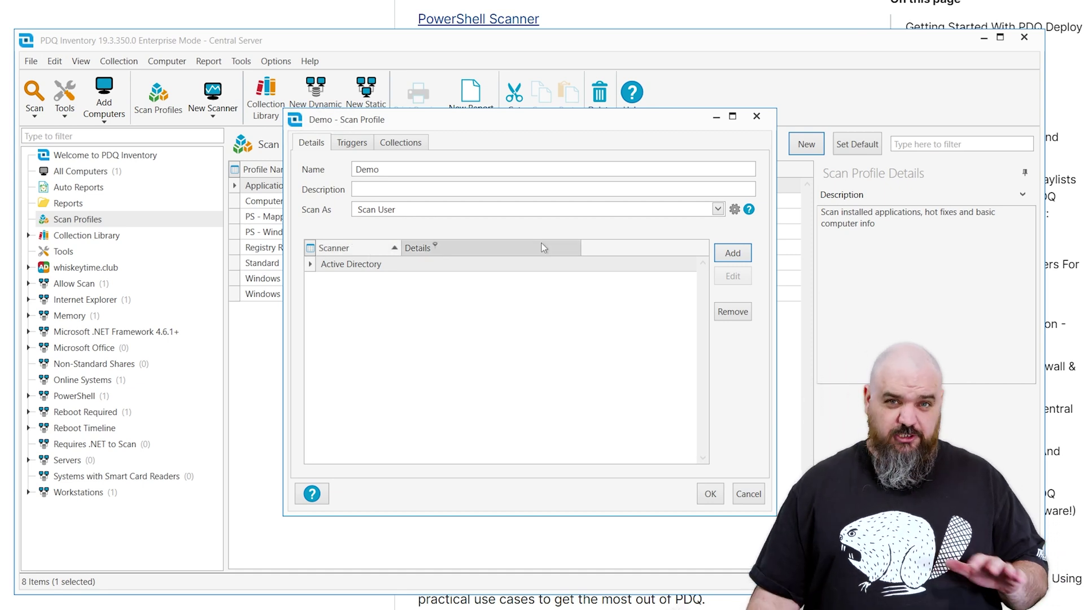
{"action": "left_click", "coordinate": [729, 252]}
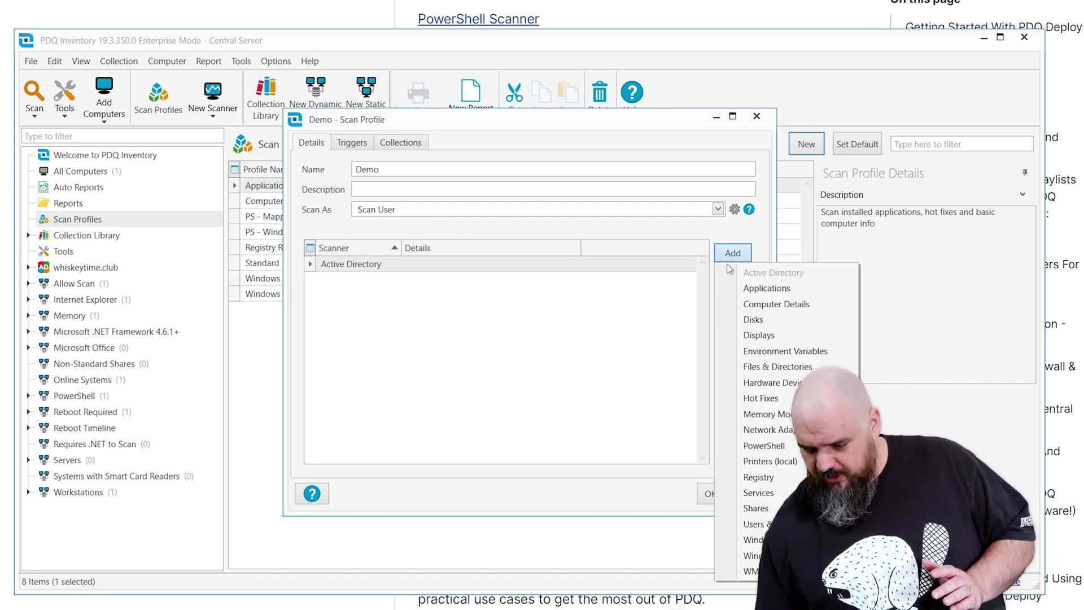
{"action": "left_click", "coordinate": [746, 289]}
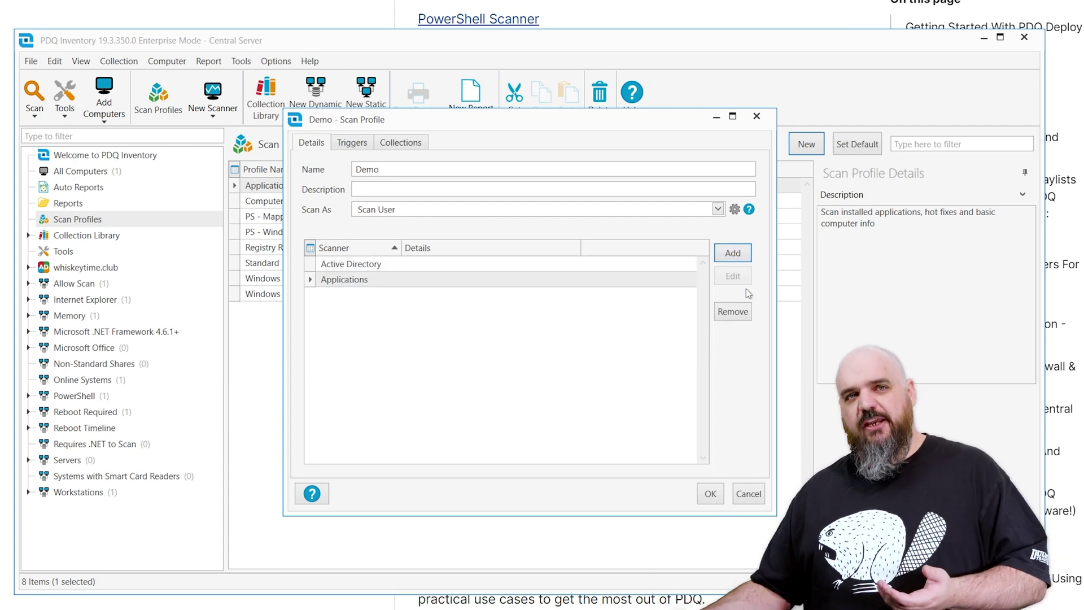
{"action": "left_click", "coordinate": [743, 258]}
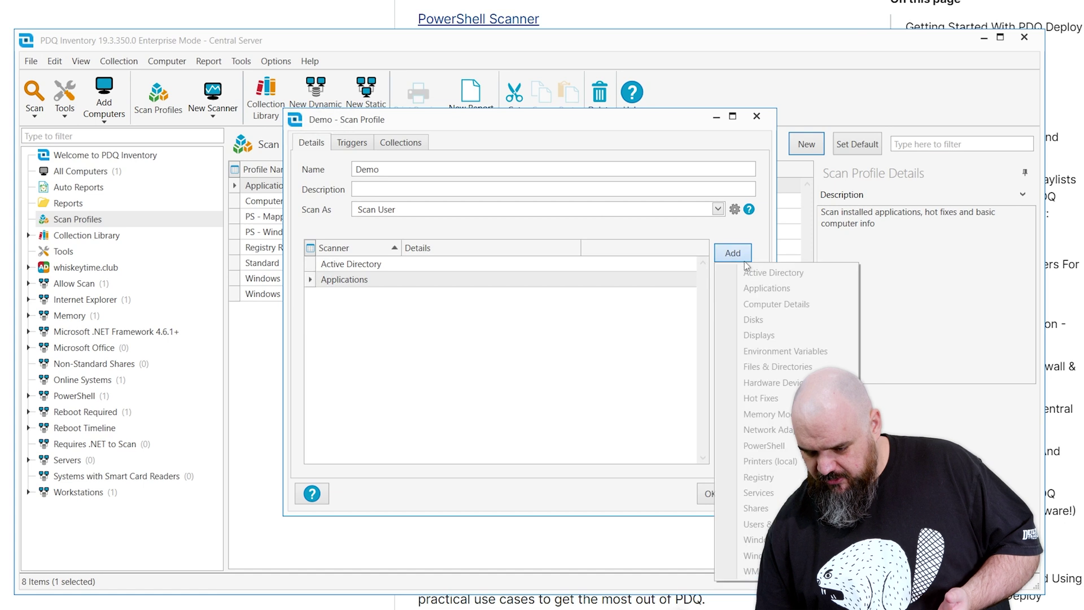
{"action": "left_click", "coordinate": [770, 308]}
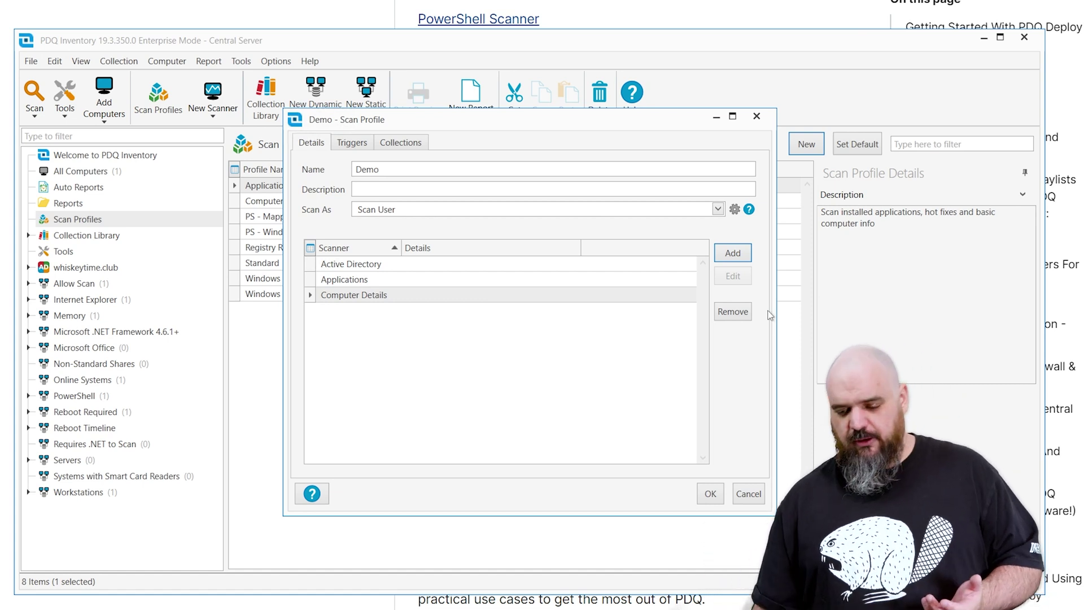
{"action": "left_click", "coordinate": [740, 257]}
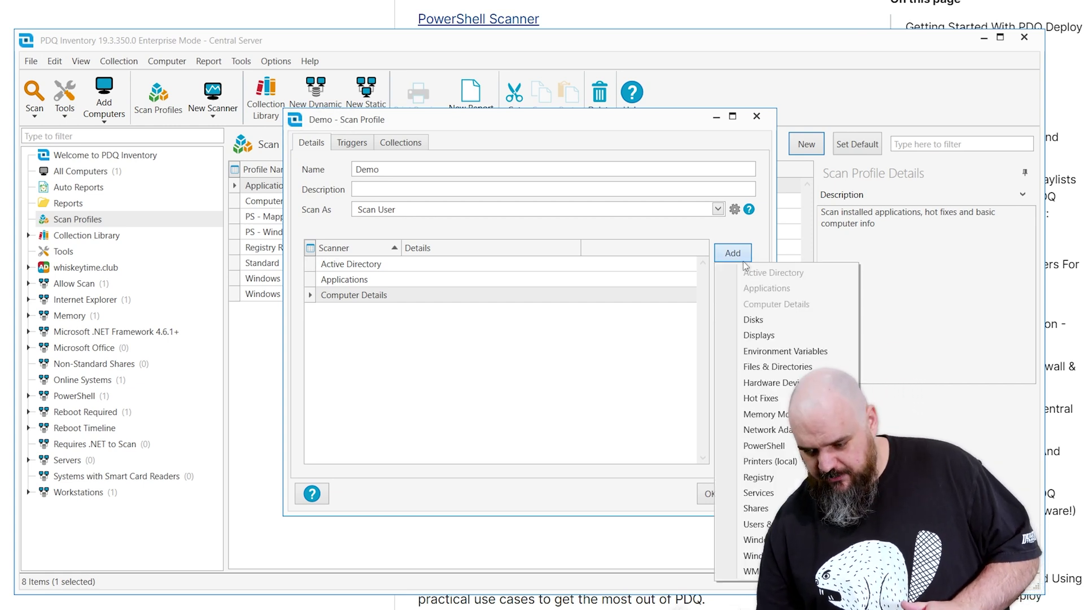
{"action": "left_click", "coordinate": [757, 351]}
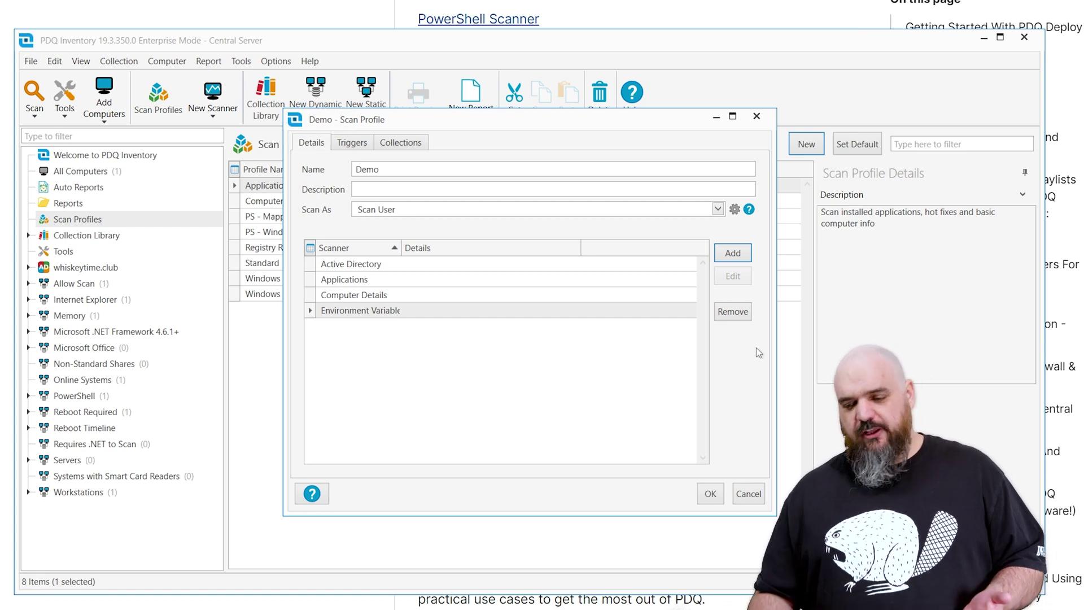
{"action": "left_click", "coordinate": [740, 254]}
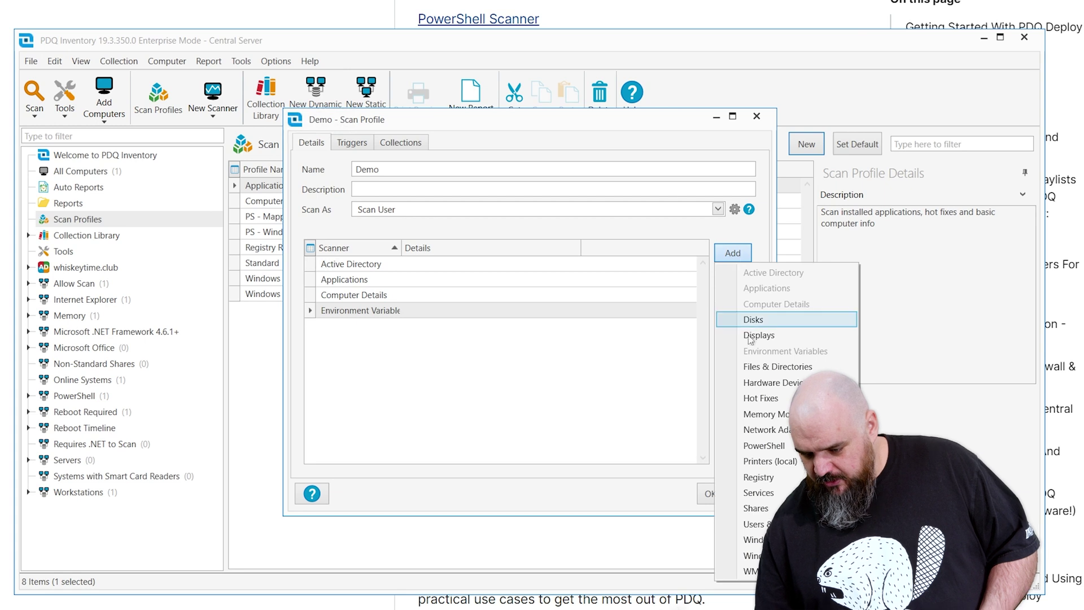
{"action": "left_click", "coordinate": [777, 370]}
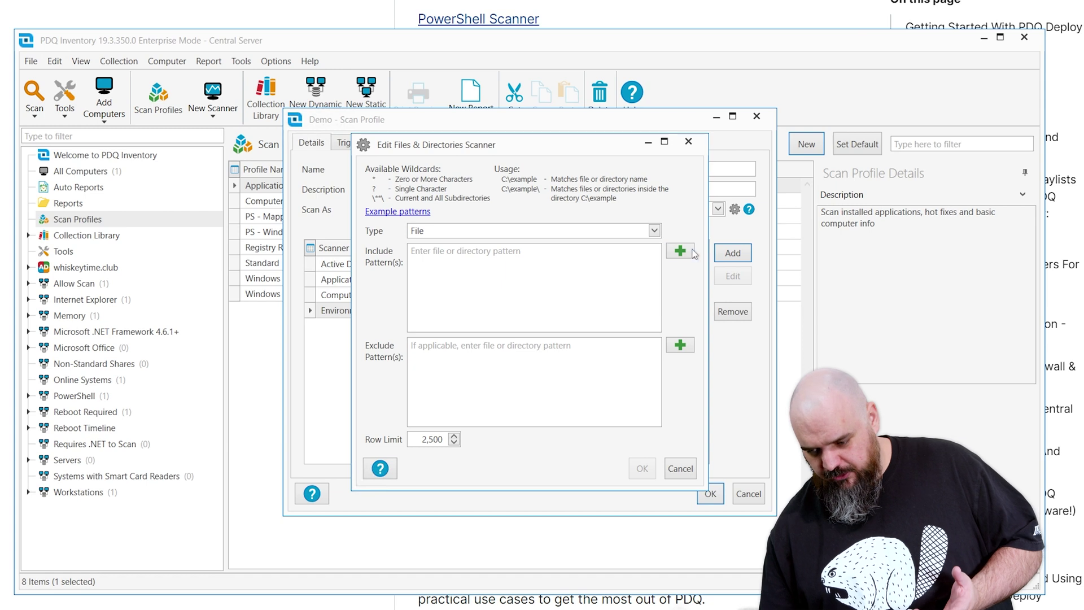
{"action": "left_click", "coordinate": [655, 231]}
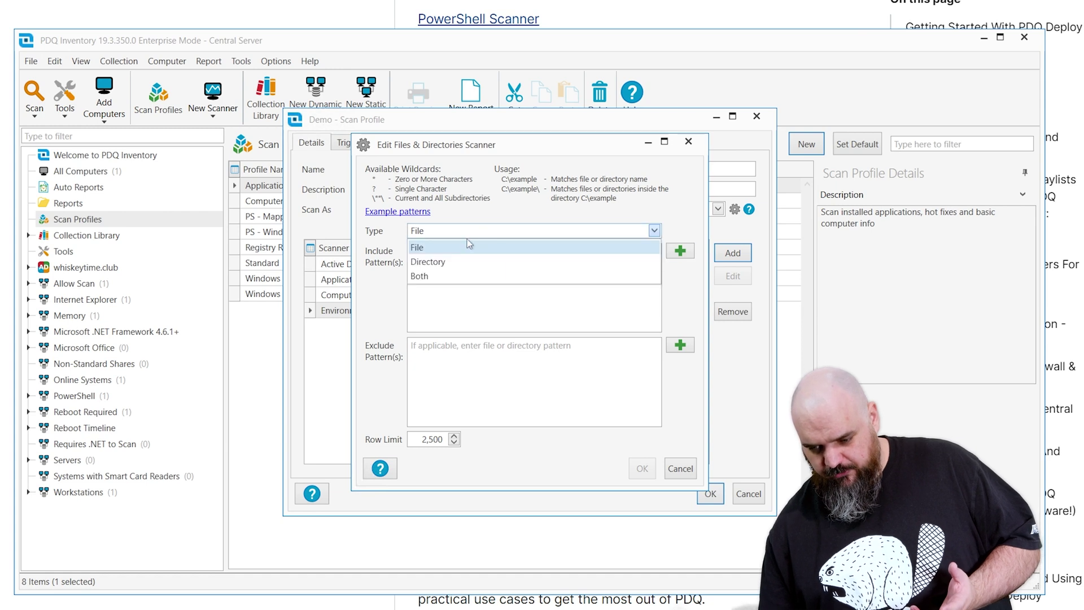
{"action": "left_click", "coordinate": [432, 273]}
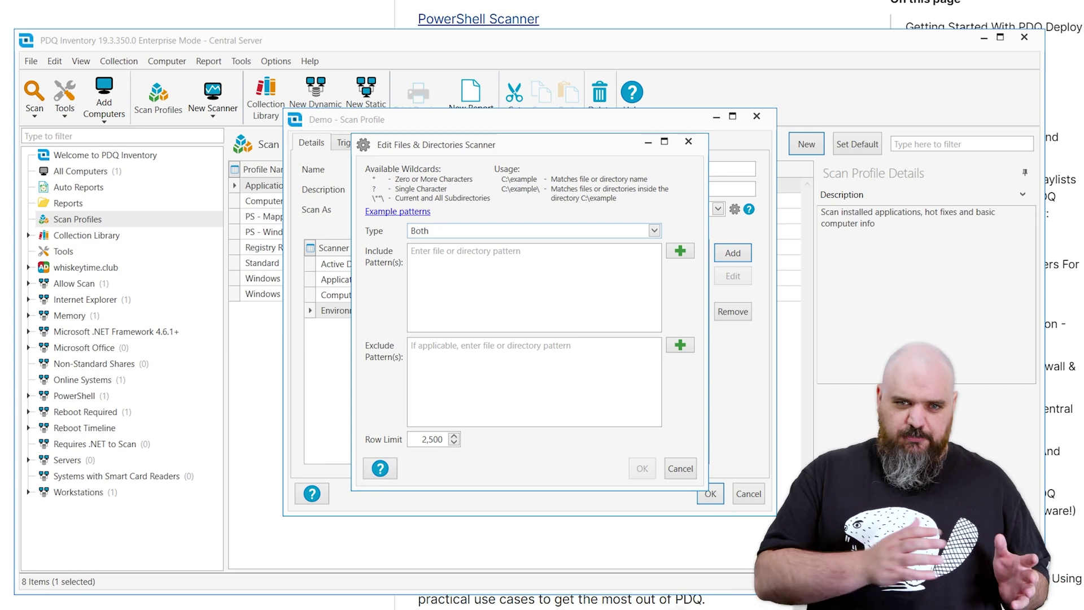
{"action": "left_click", "coordinate": [679, 468]}
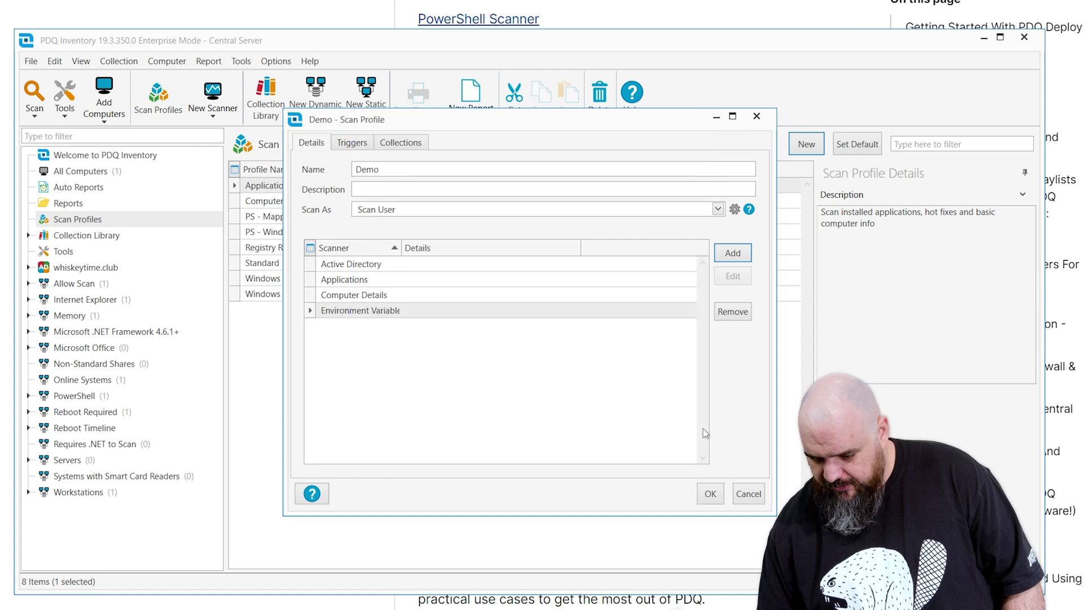
- Start a PowerShell scanner setup and cancel it, leaving the four existing scanners
{"action": "left_click", "coordinate": [733, 253]}
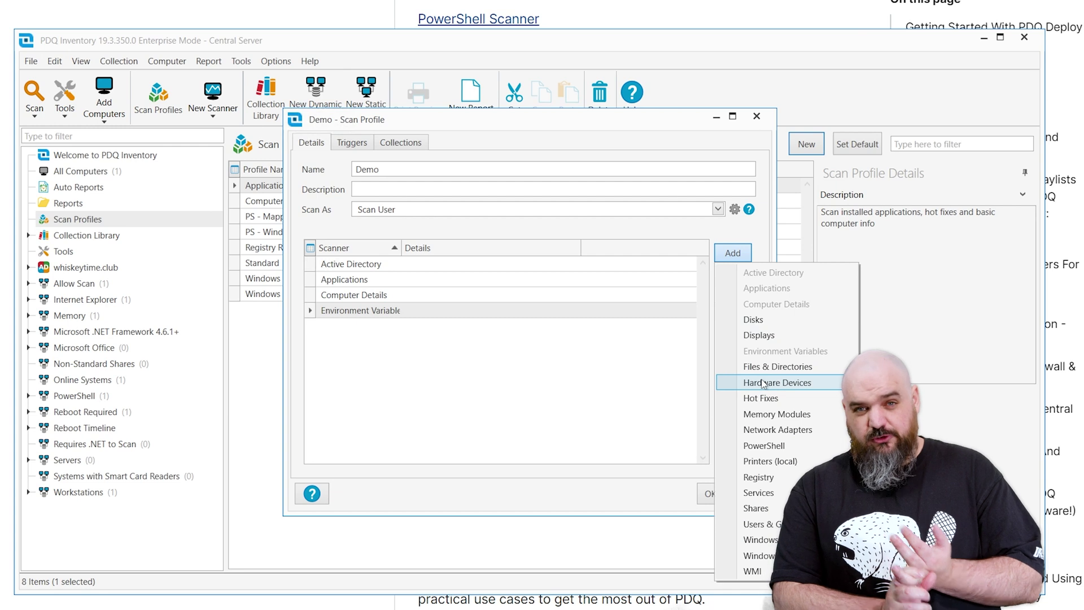
{"action": "left_click", "coordinate": [764, 446]}
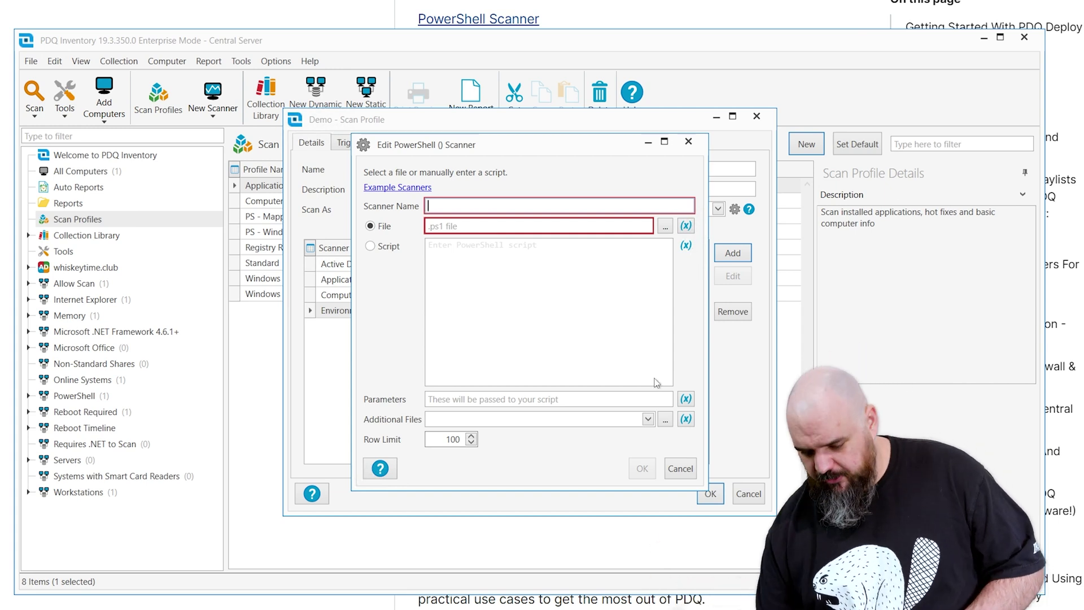
{"action": "left_click", "coordinate": [679, 468]}
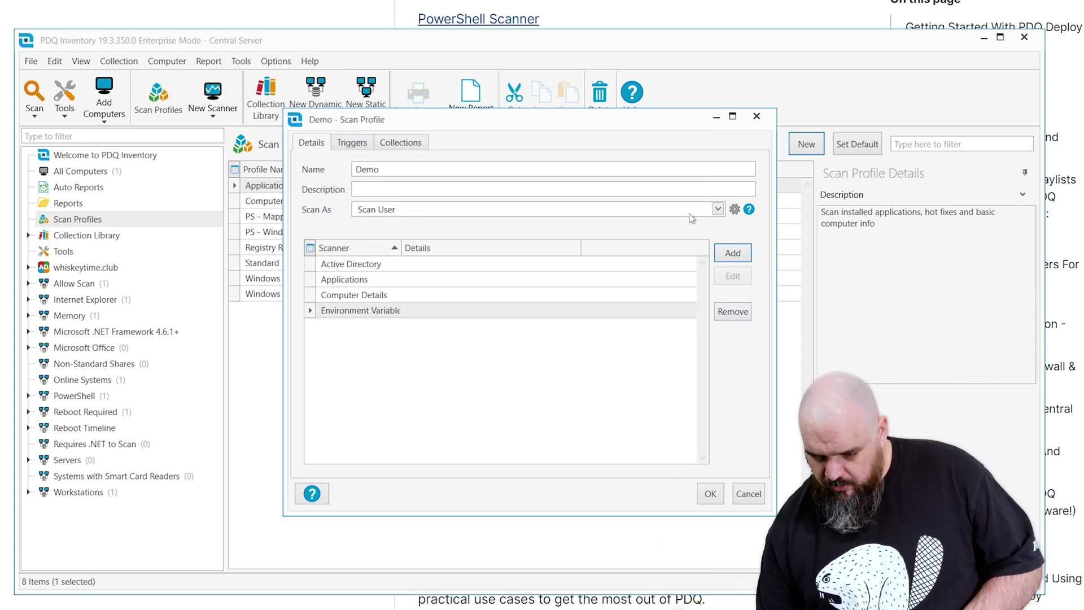
{"action": "left_click", "coordinate": [737, 260]}
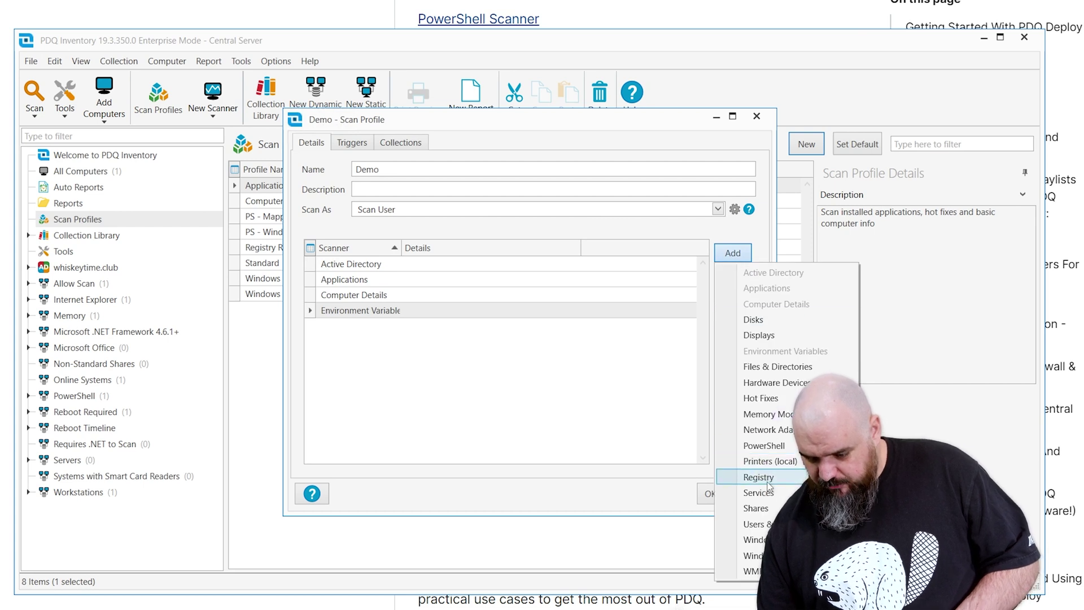
{"action": "left_click", "coordinate": [758, 477]}
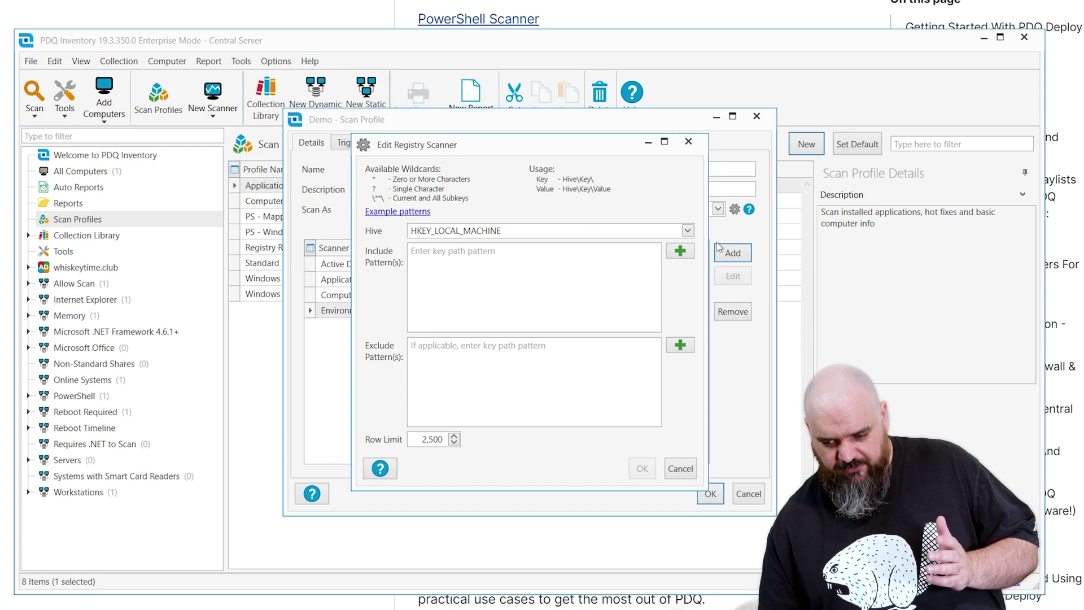
{"action": "left_click", "coordinate": [687, 231]}
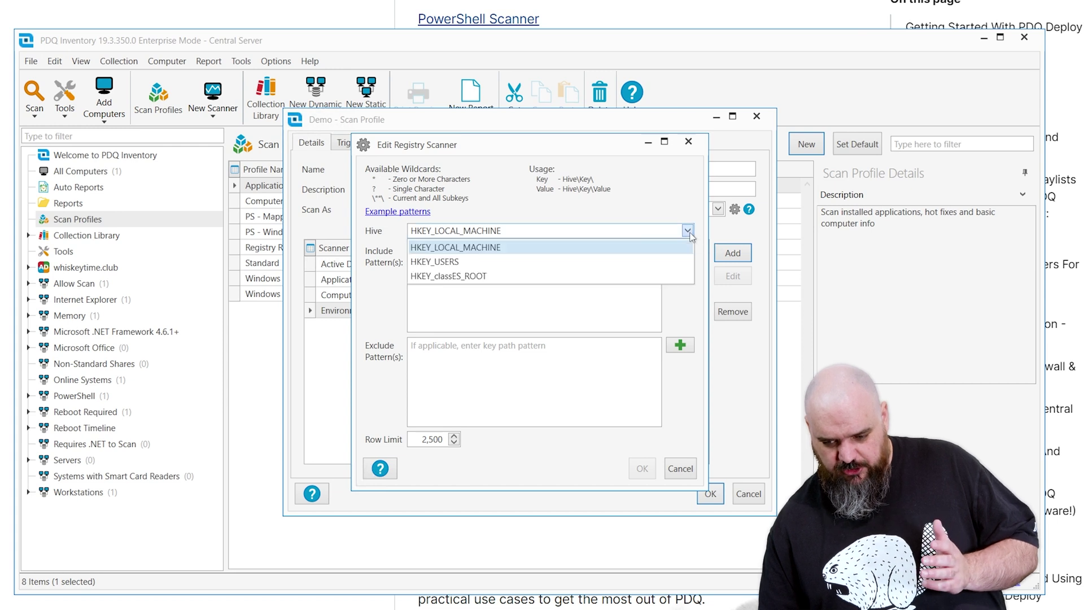
{"action": "left_click", "coordinate": [539, 247]}
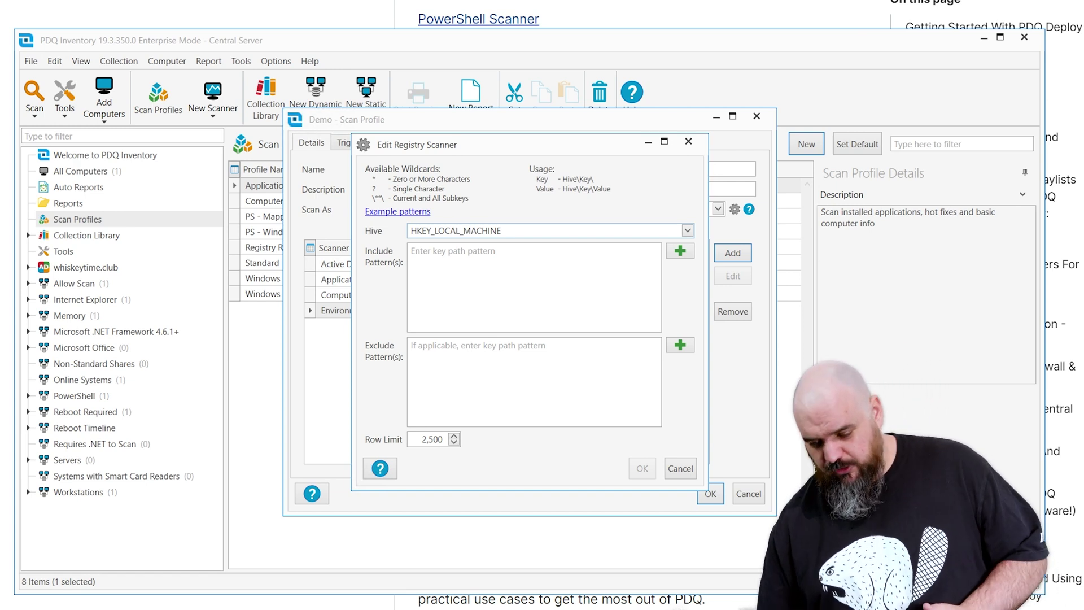
{"action": "left_click", "coordinate": [681, 468]}
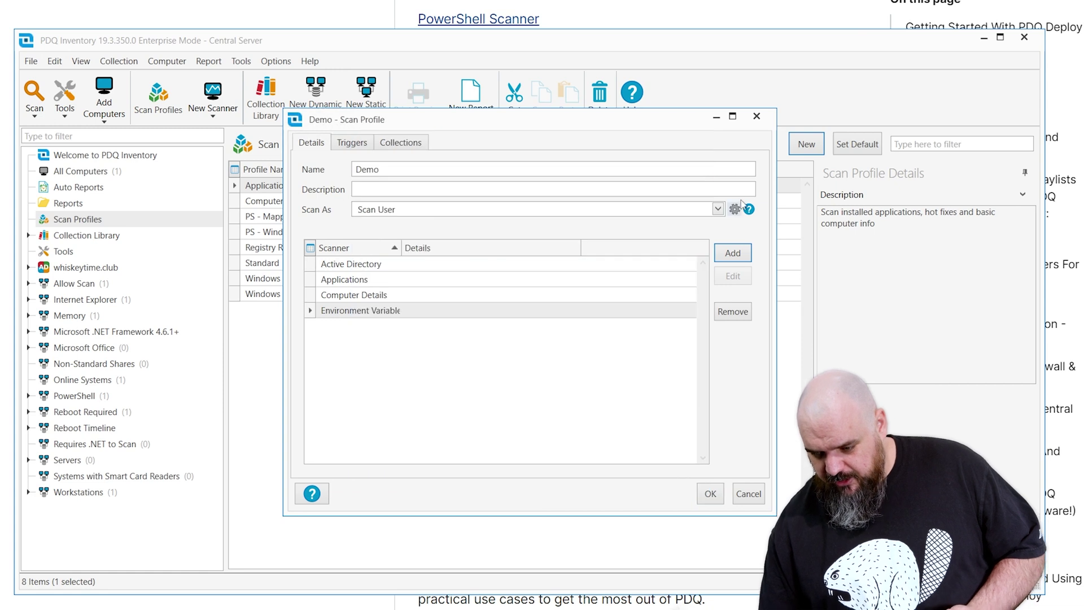
{"action": "left_click", "coordinate": [733, 252]}
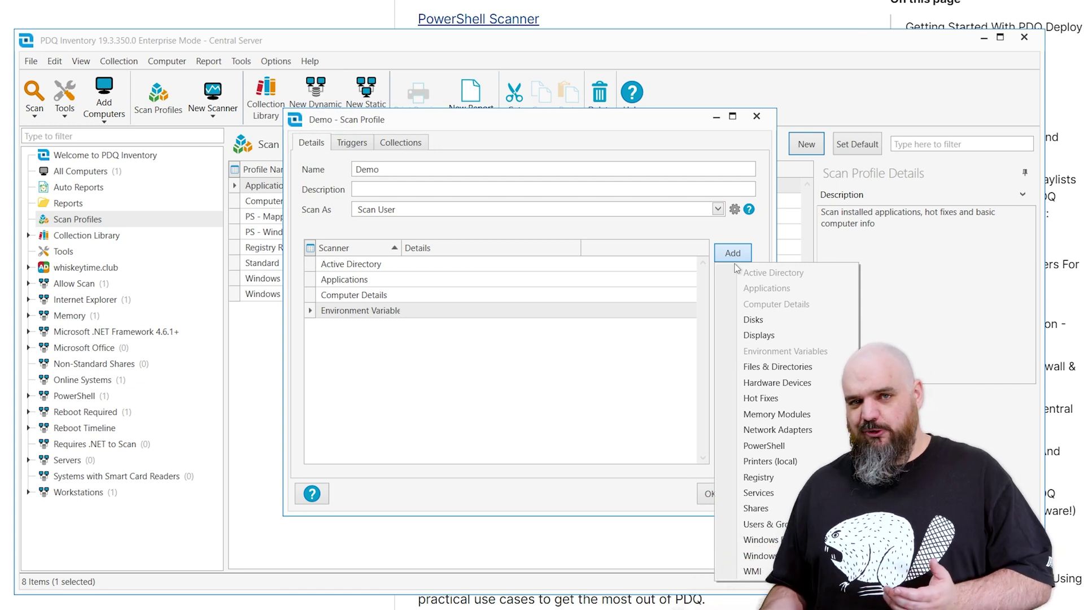
{"action": "left_click", "coordinate": [752, 570]}
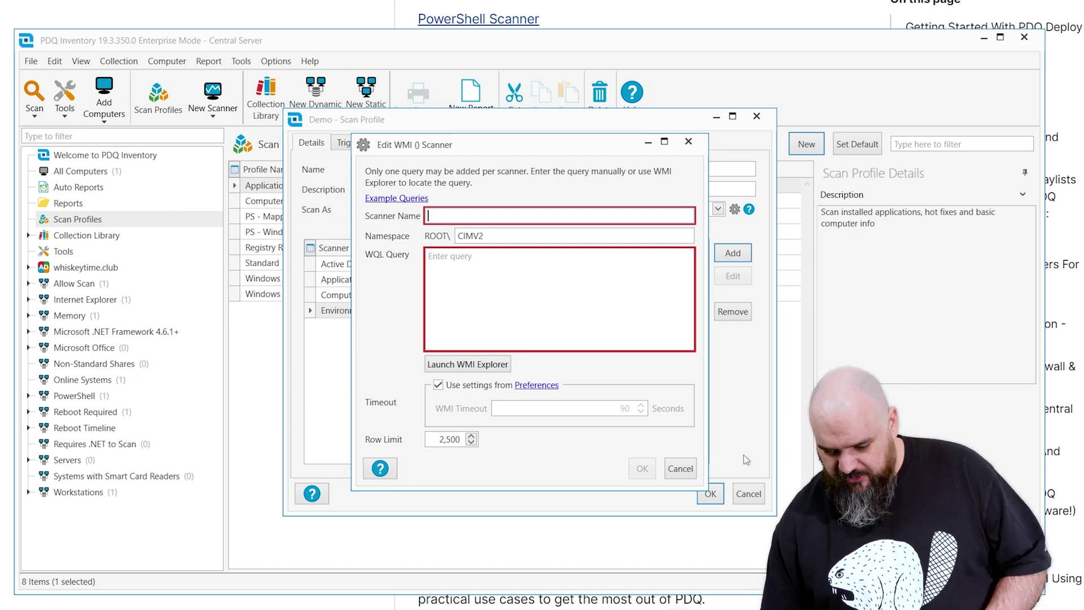
{"action": "left_click", "coordinate": [476, 364]}
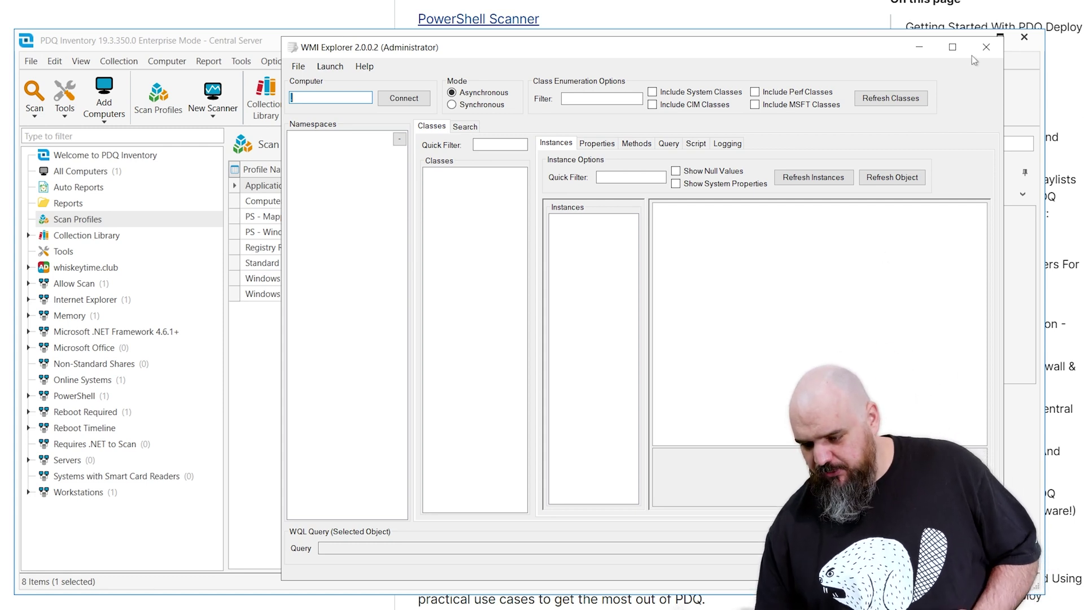
{"action": "left_click", "coordinate": [985, 48]}
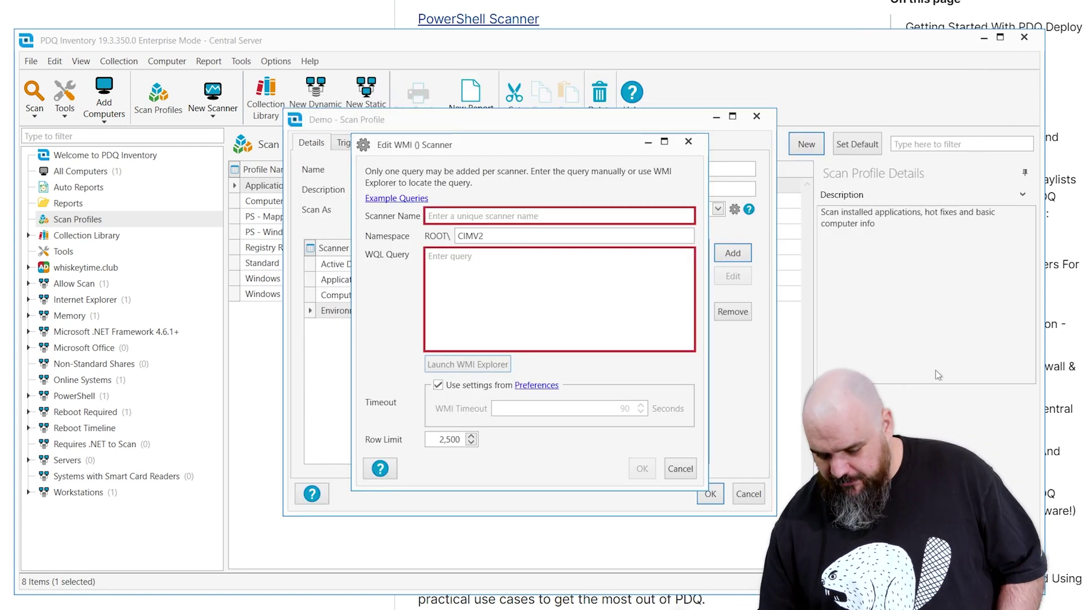
{"action": "left_click", "coordinate": [681, 468]}
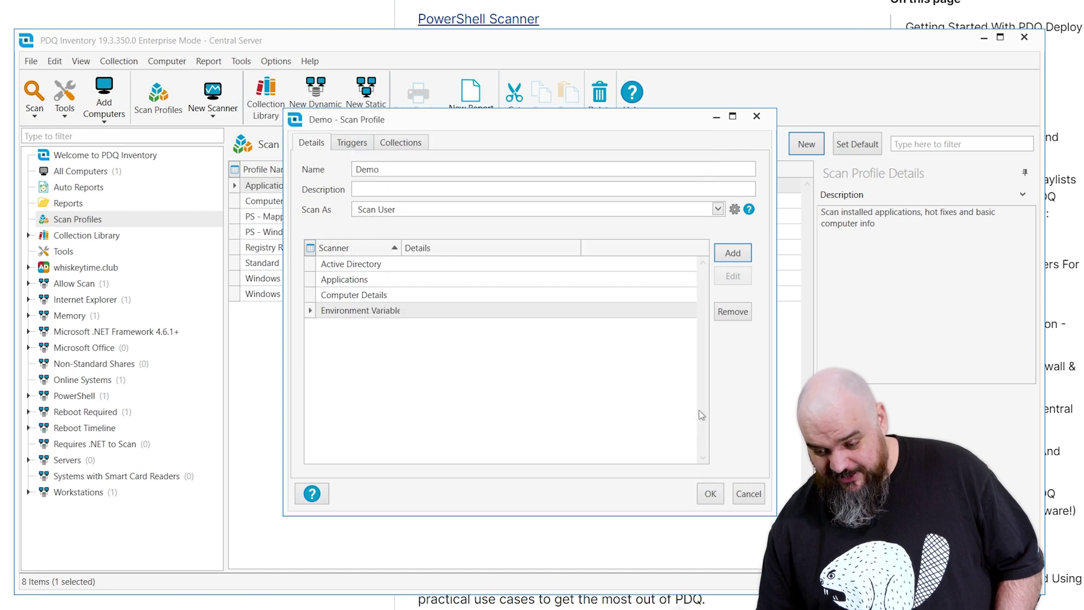
- Close the Demo scan profile unsaved and open DEADPOOL's details from All Computers
{"action": "left_click", "coordinate": [730, 254]}
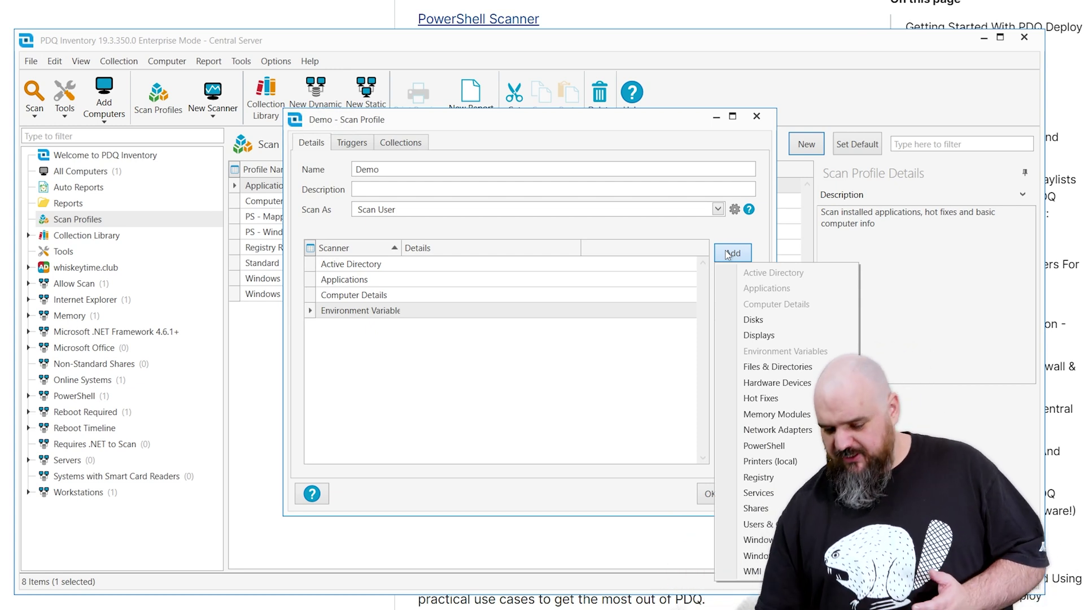
{"action": "key", "text": "Escape"}
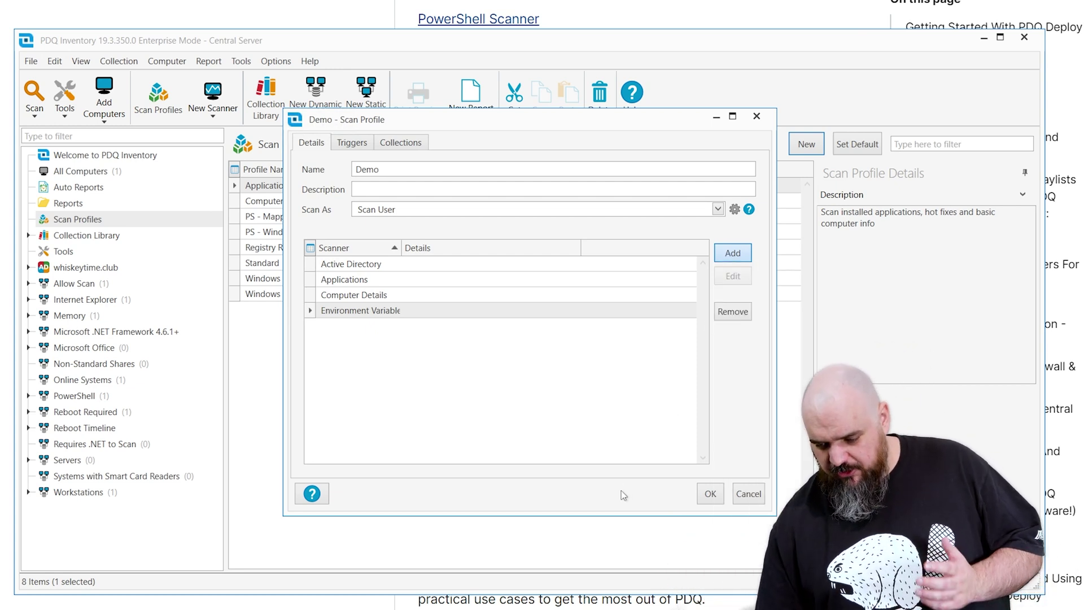
{"action": "left_click", "coordinate": [753, 497]}
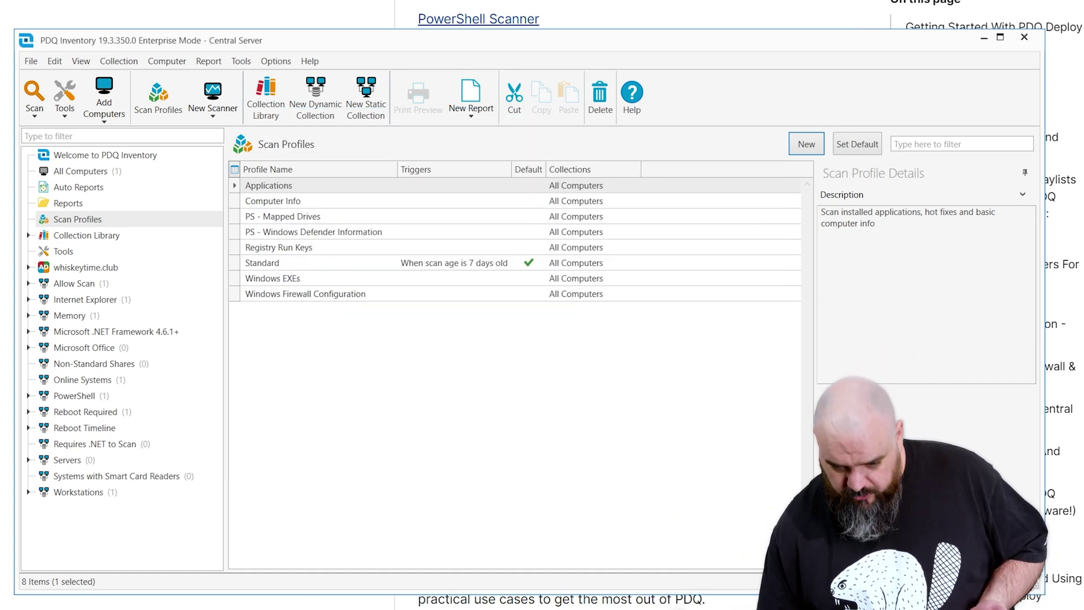
{"action": "left_click", "coordinate": [81, 170]}
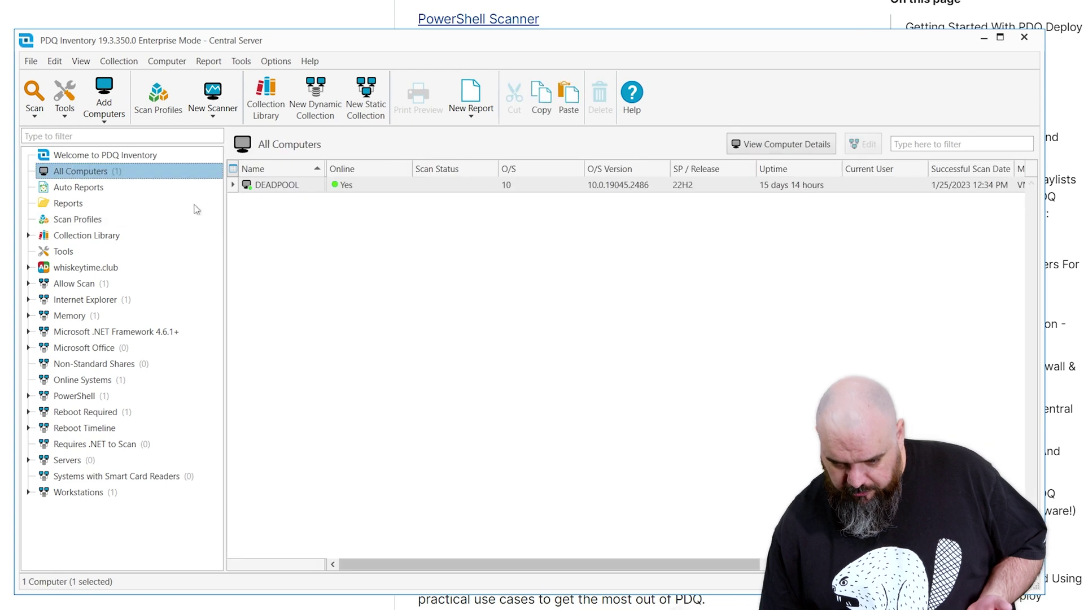
{"action": "double_click", "coordinate": [285, 188]}
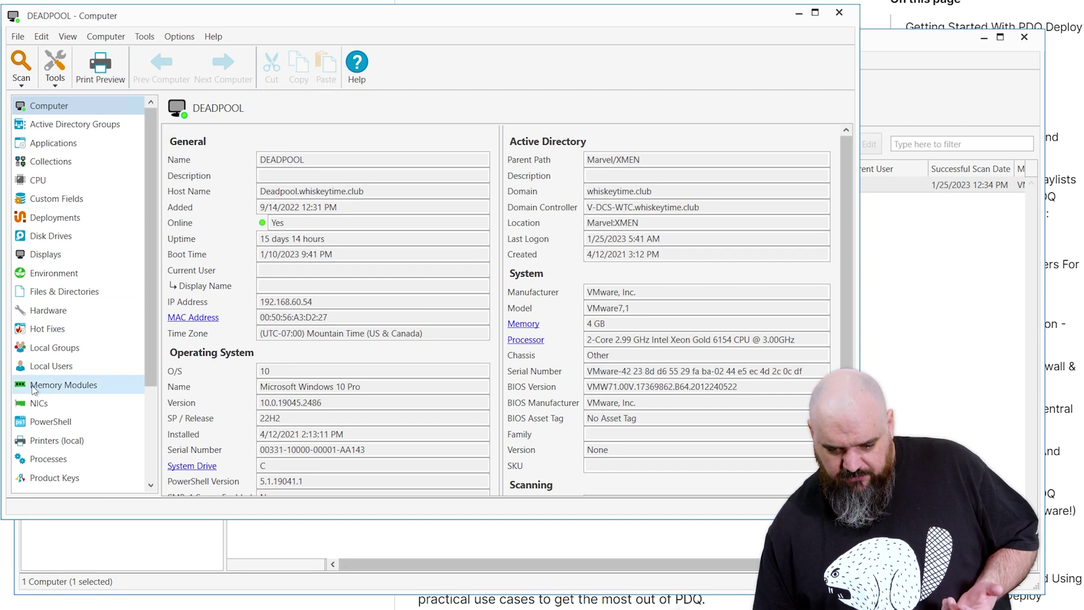
{"action": "left_click", "coordinate": [53, 420]}
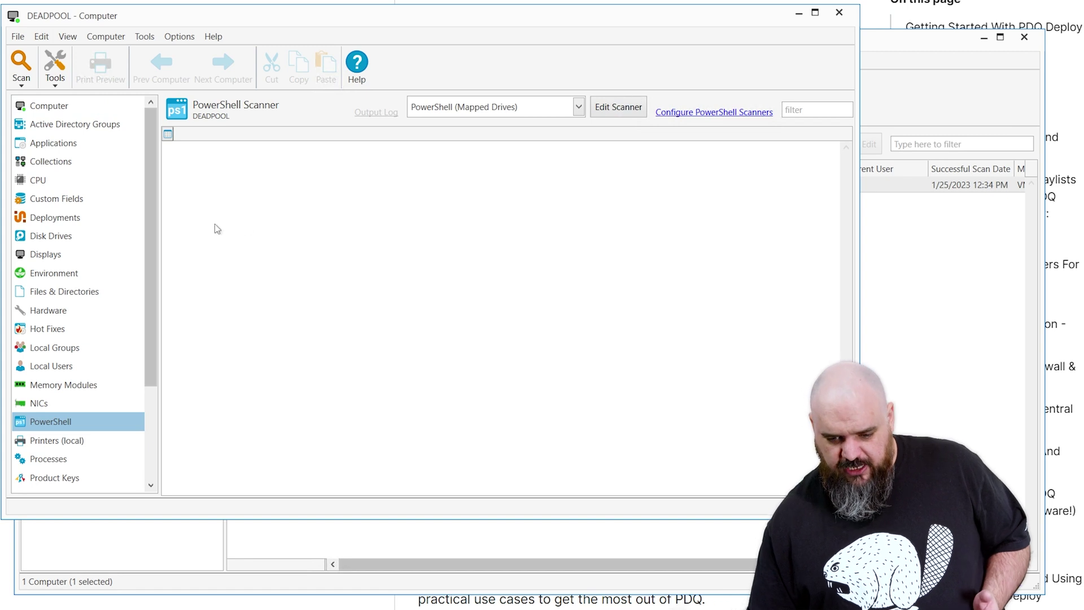
{"action": "scroll", "coordinate": [66, 270], "scroll_direction": "down", "scroll_amount": 3}
{"action": "scroll", "coordinate": [66, 282], "scroll_direction": "up", "scroll_amount": 2}
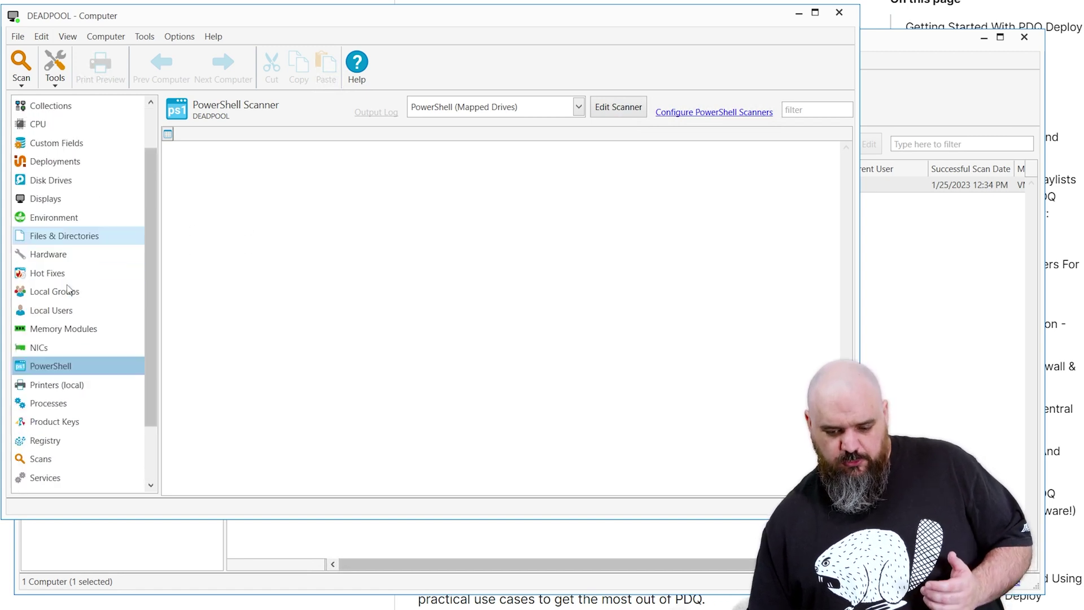
{"action": "scroll", "coordinate": [66, 286], "scroll_direction": "down", "scroll_amount": 2}
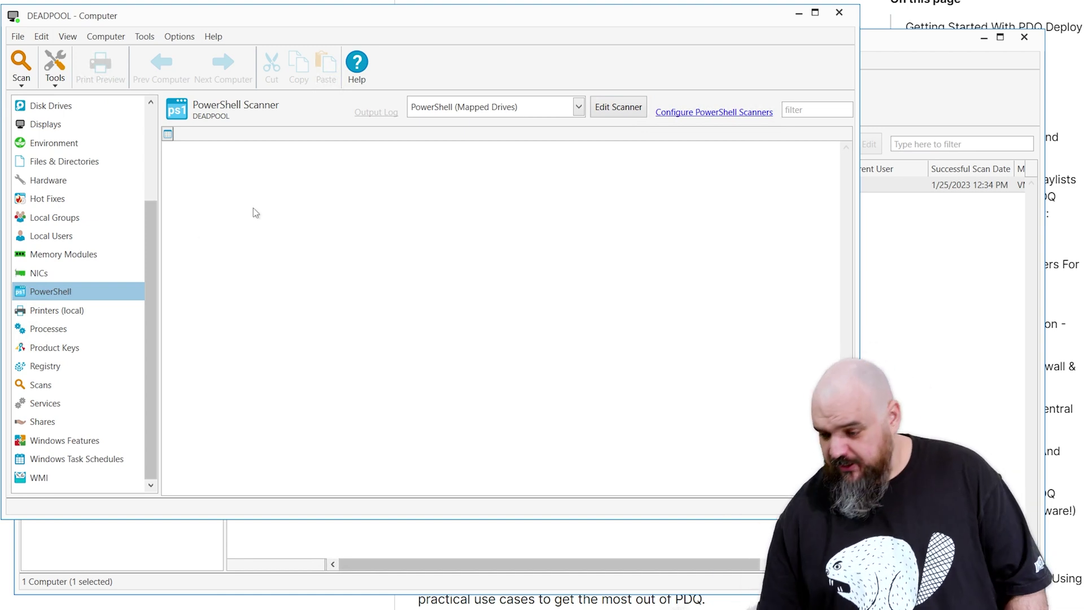
{"action": "left_click", "coordinate": [838, 12]}
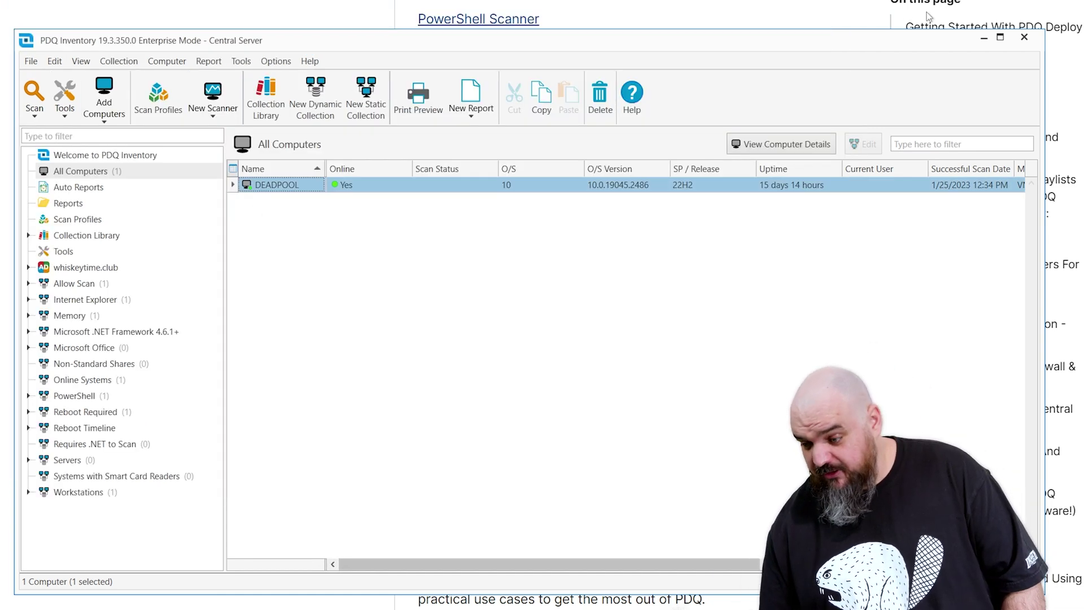
- Close PDQ Inventory to show the guide's File Scanner and Registry Scanner steps
{"action": "left_click", "coordinate": [1024, 37]}
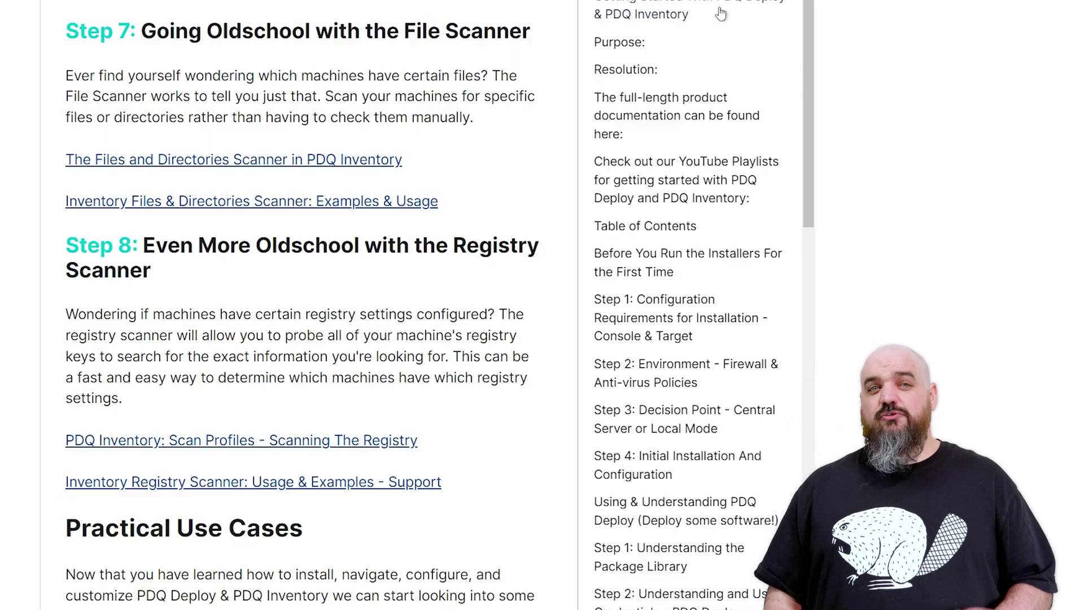